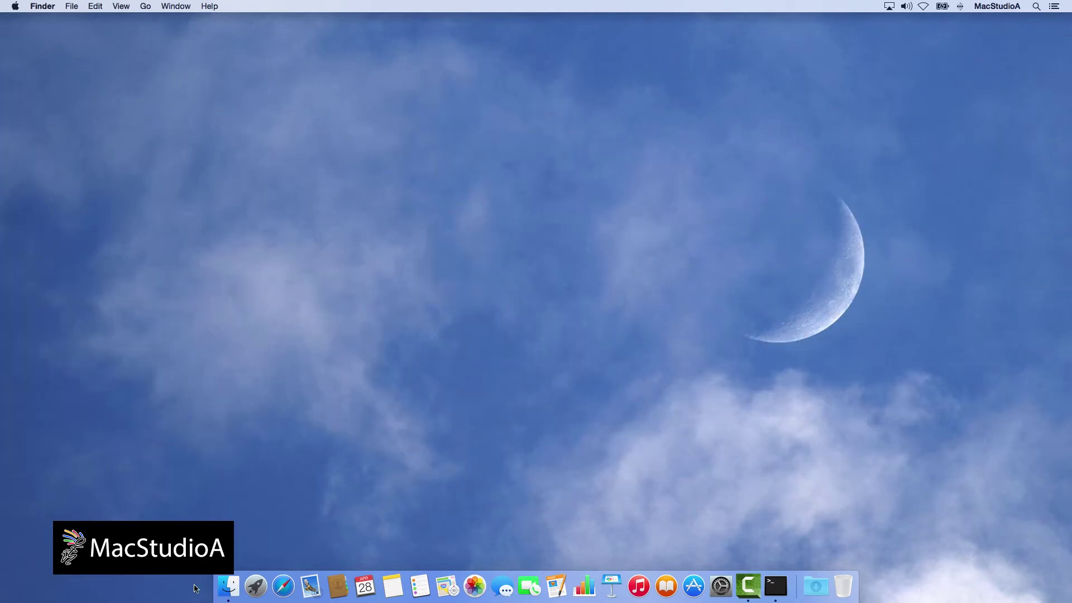
# Show the MacStudioA home folder in Finder and open a Terminal window beside it.
pyautogui.click(230, 585)
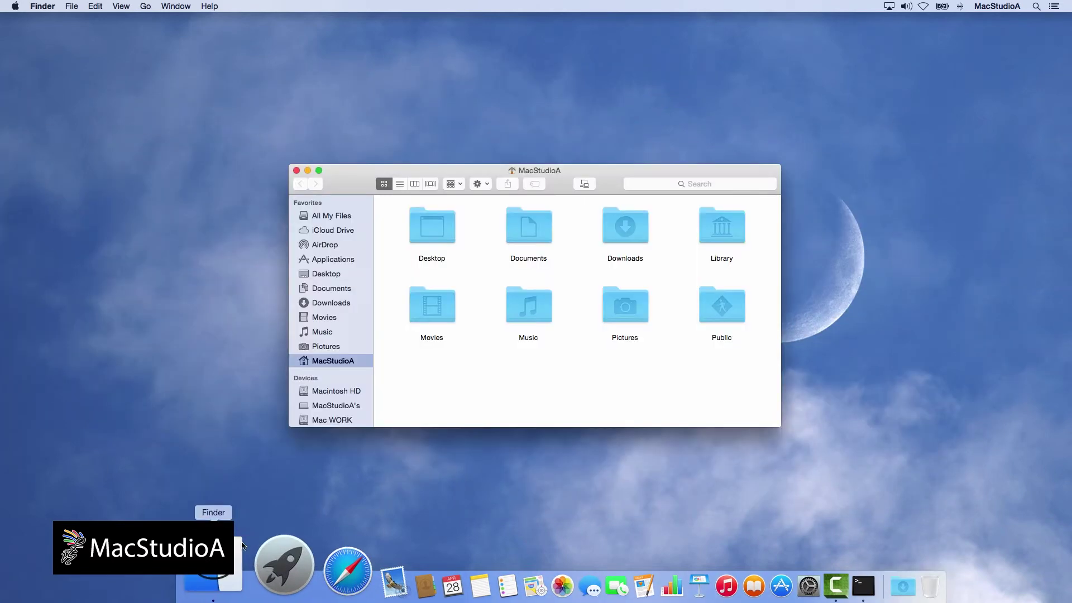
pyautogui.click(329, 389)
pyautogui.click(338, 360)
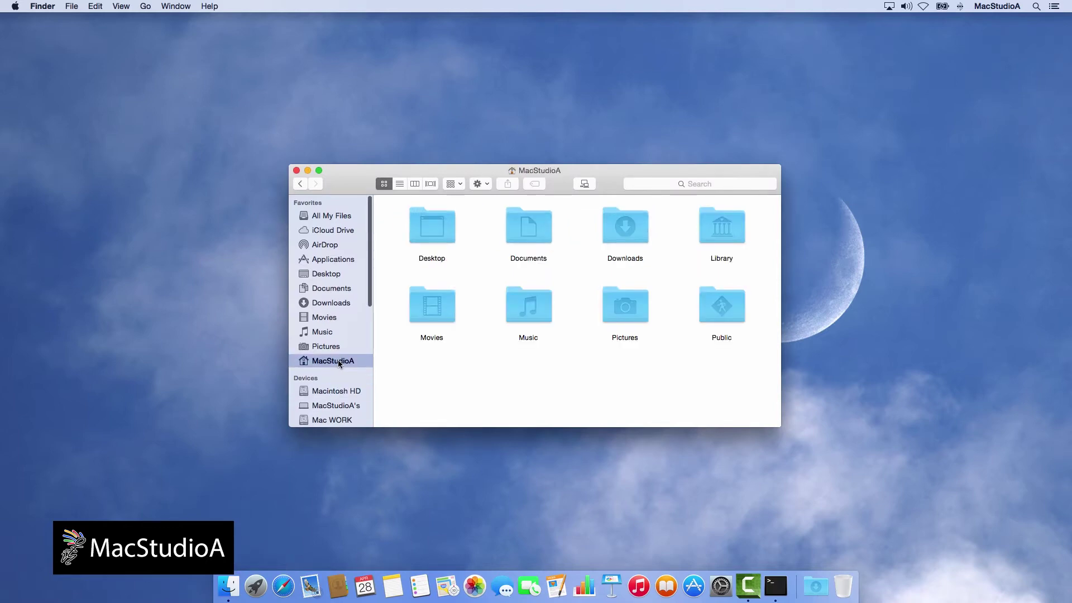
pyautogui.click(762, 559)
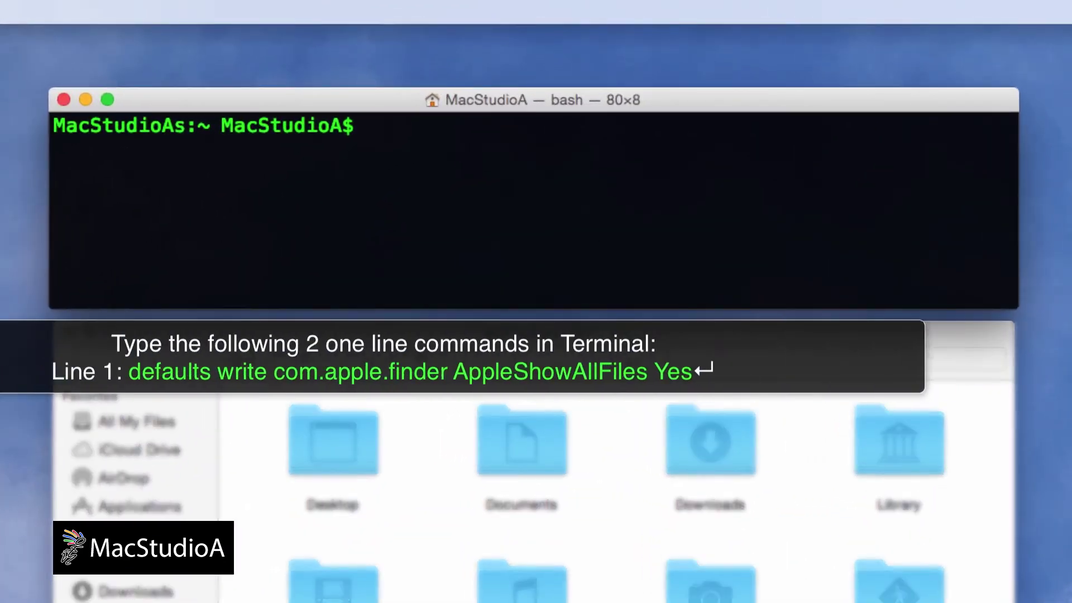
# Run 'defaults write com.apple.finder AppleShowAllFiles Yes' in Terminal.
pyautogui.press('Return')
pyautogui.write('default')
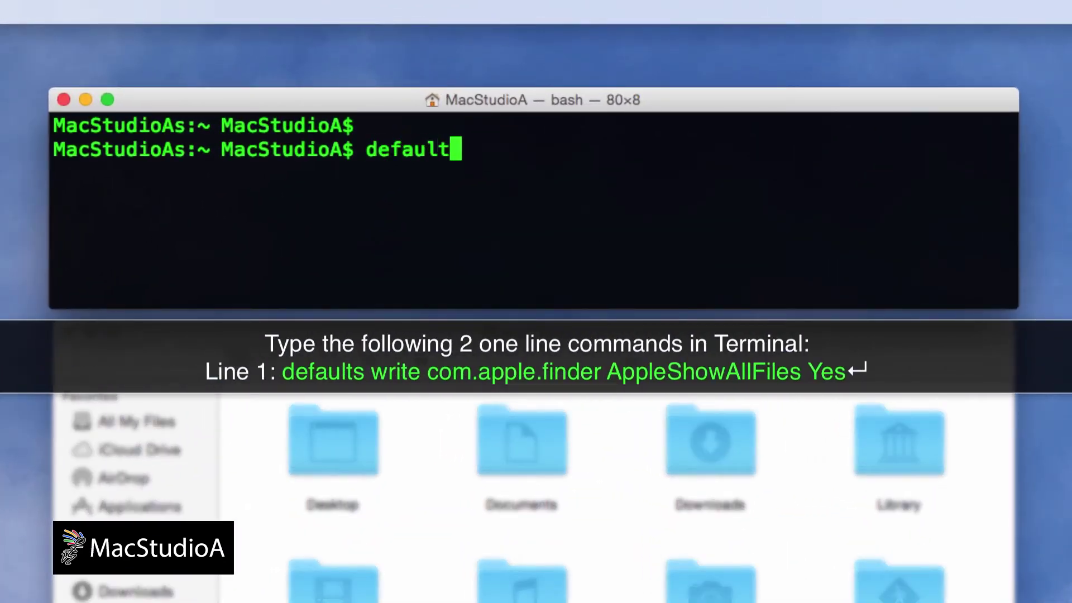
pyautogui.write('s write com.apple.finder AppleShowAllFiles Yes')
pyautogui.press('Return')
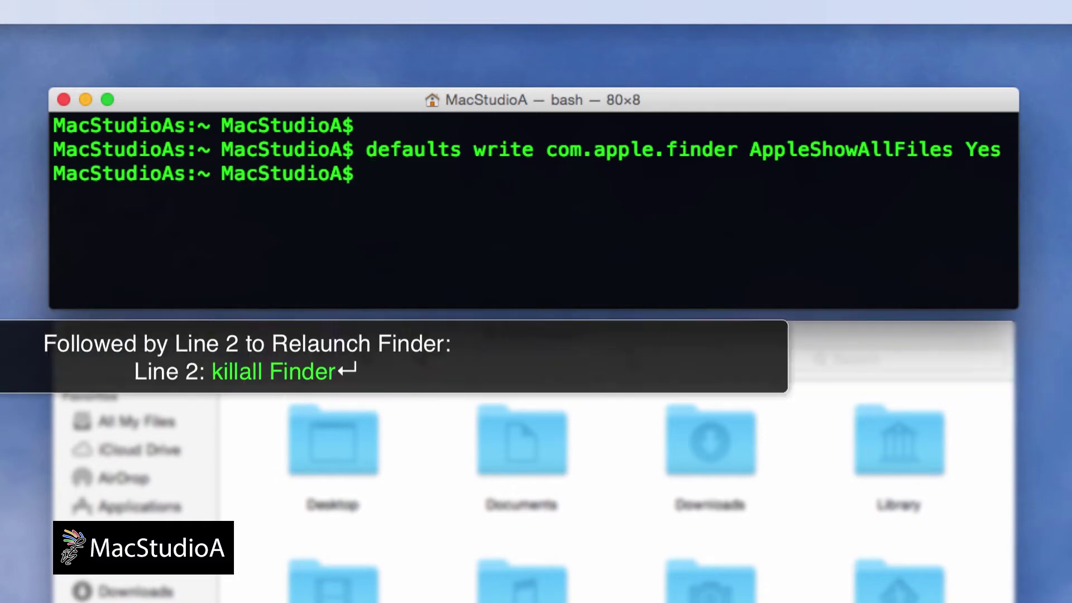
pyautogui.write('killall Finder')
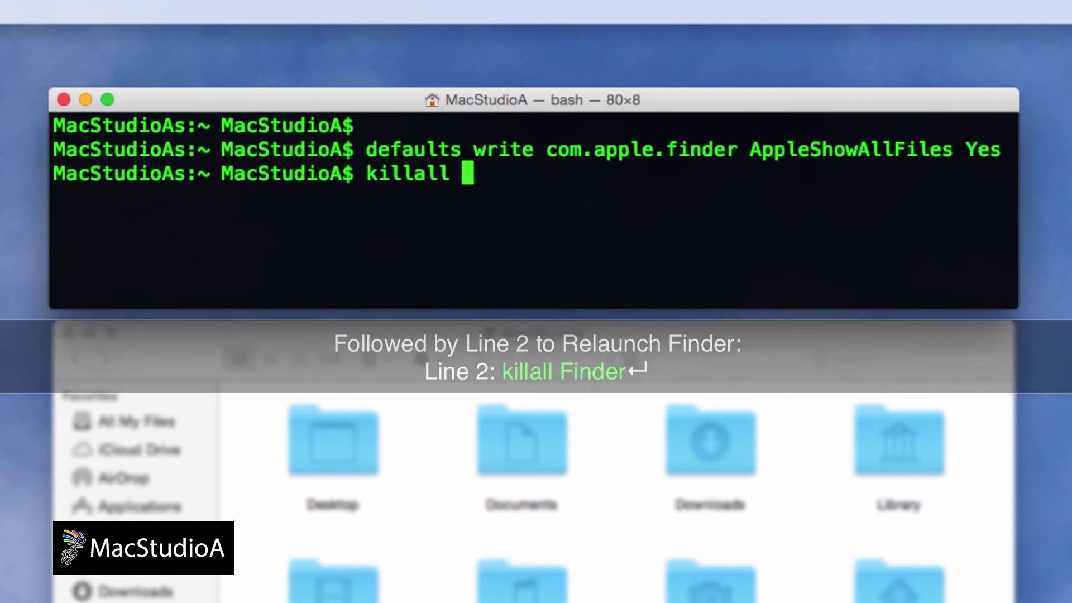
# Relaunch Finder with killall Finder and view the hidden items on Macintosh HD.
pyautogui.press('Return')
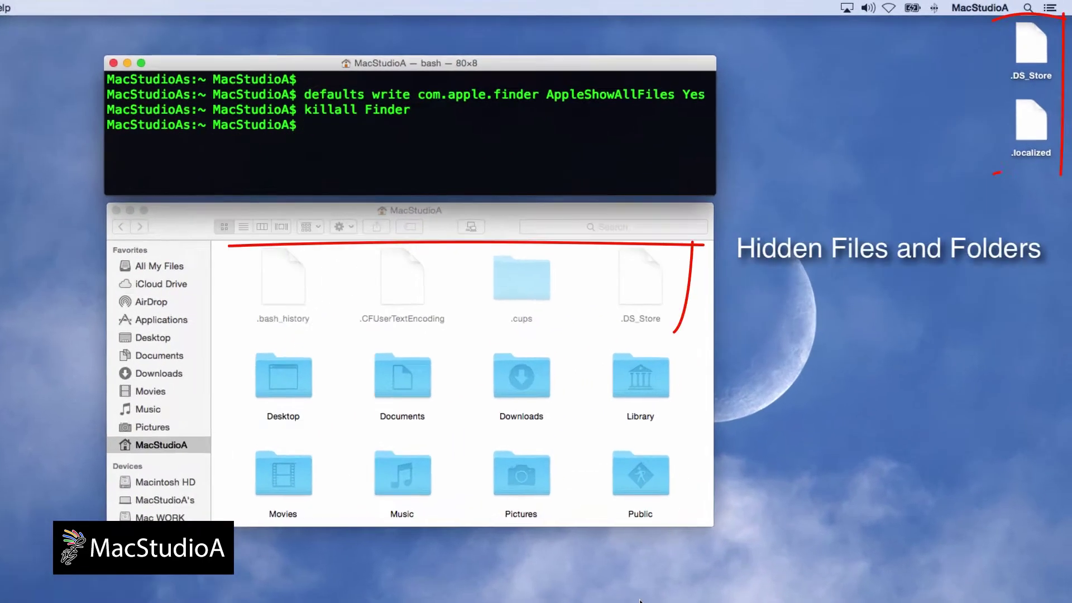
pyautogui.click(160, 483)
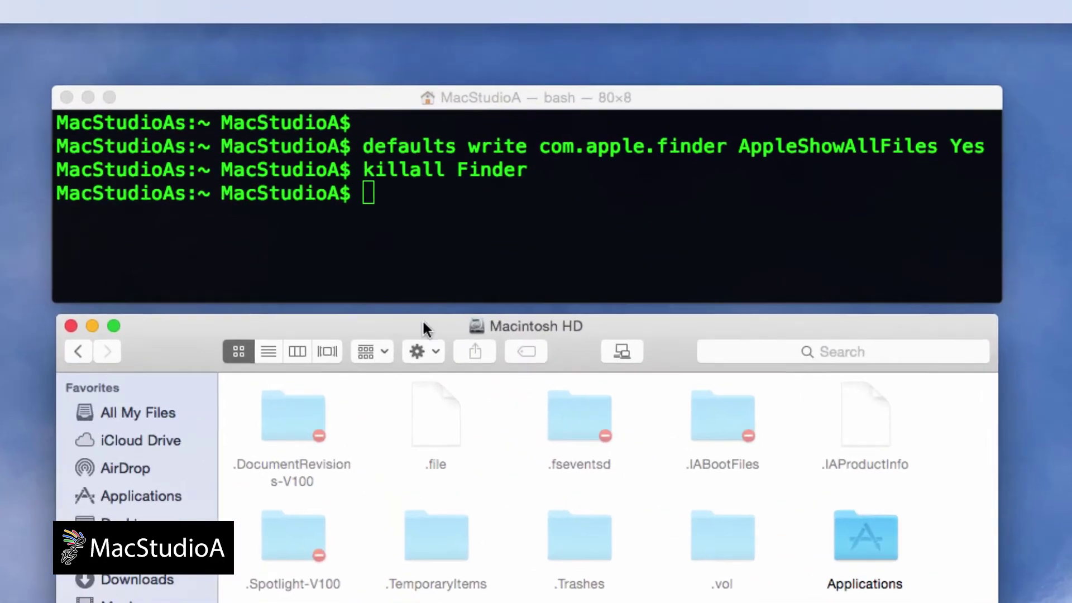
pyautogui.click(685, 103)
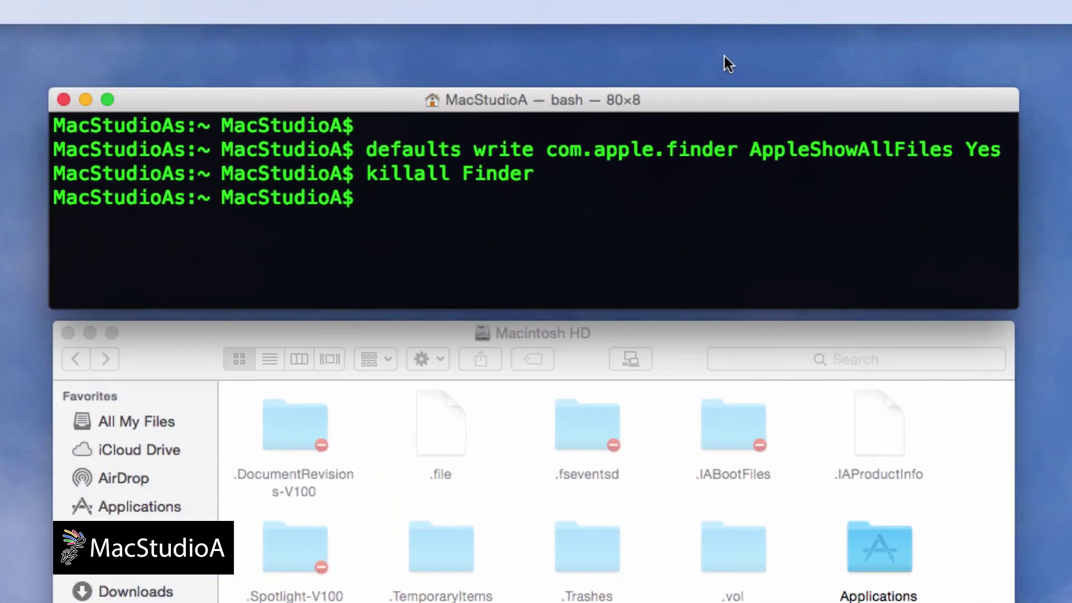
# Set AppleShowAllFiles to No and run killall Finder to hide the files again.
pyautogui.press('Return')
pyautogui.press('Up')
pyautogui.press('Up')
pyautogui.press('BackSpace')
pyautogui.press('BackSpace')
pyautogui.press('BackSpace')
pyautogui.write('No')
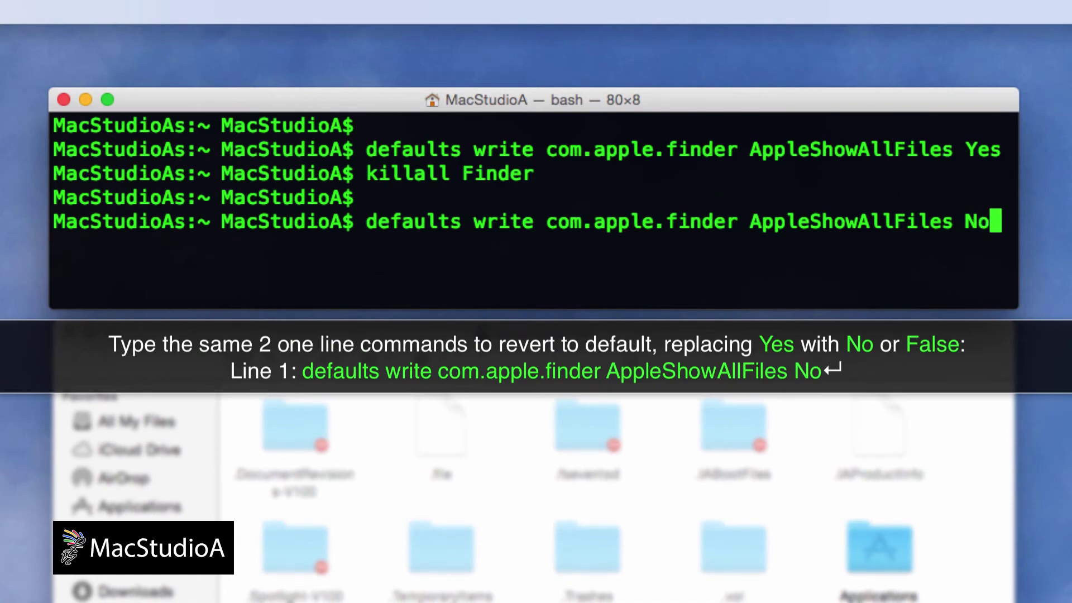
pyautogui.press('Return')
pyautogui.write('killall Finder')
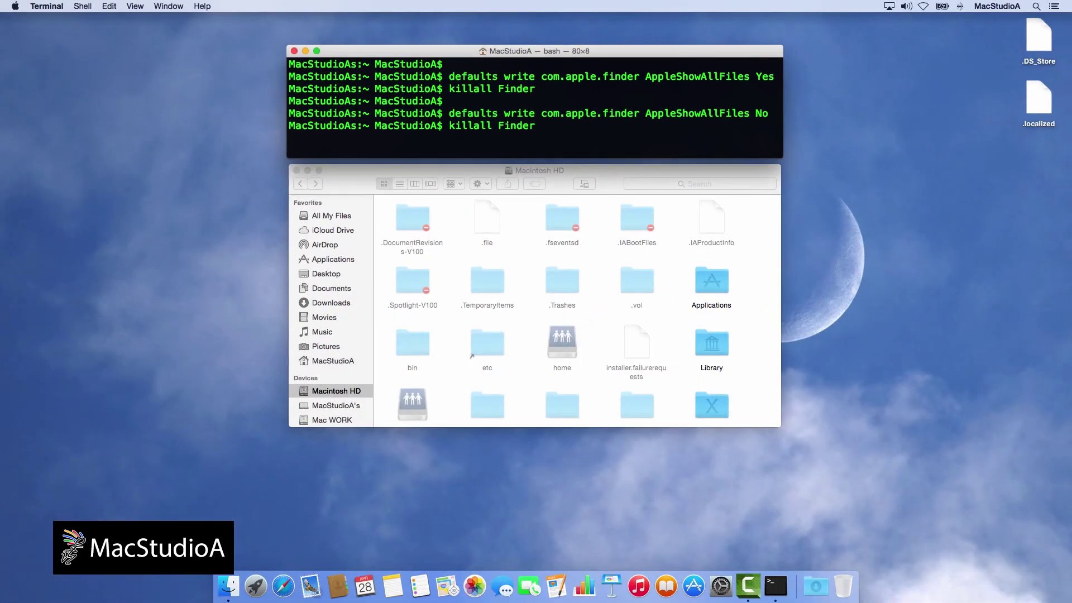
pyautogui.press('Return')
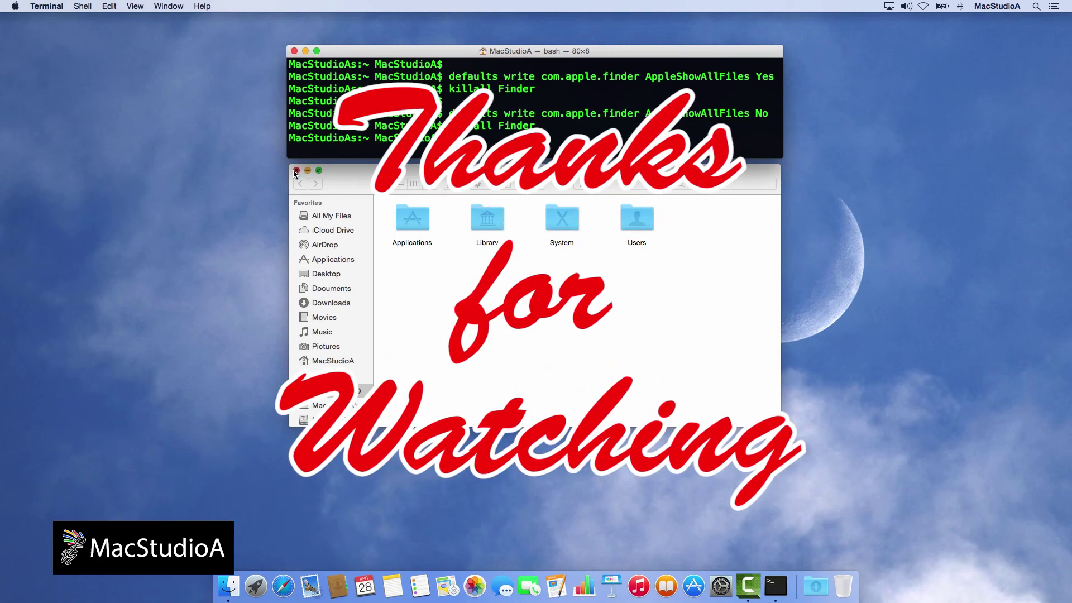